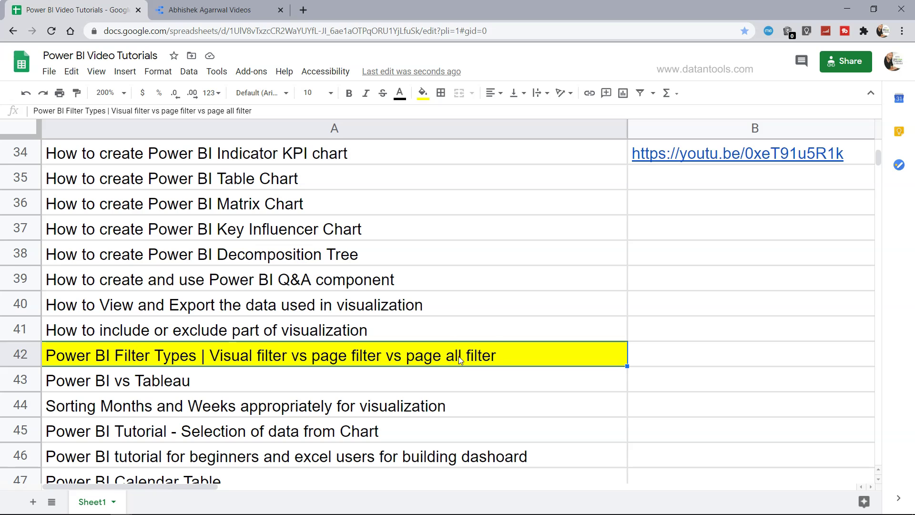
Step: Scroll through the Power BI Video Tutorials titles in the Google Sheets list
scroll(449, 334, up, 1)
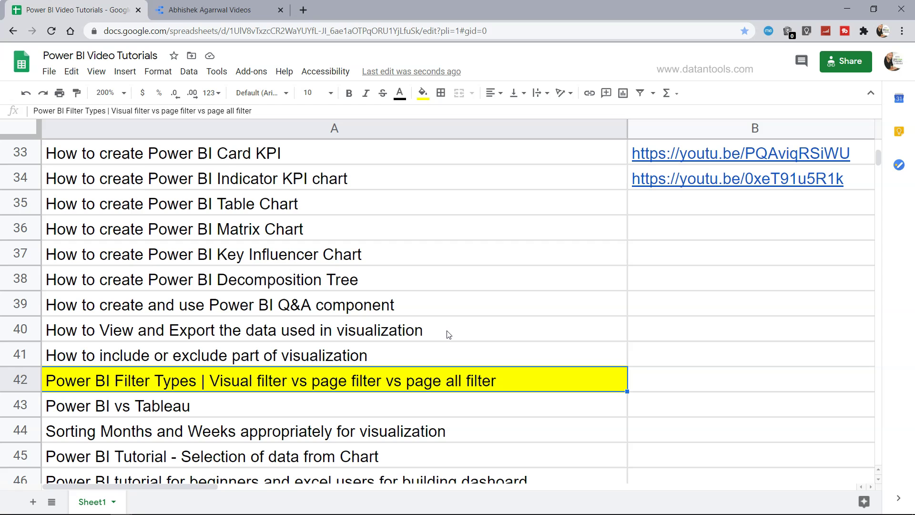
scroll(449, 334, up, 5)
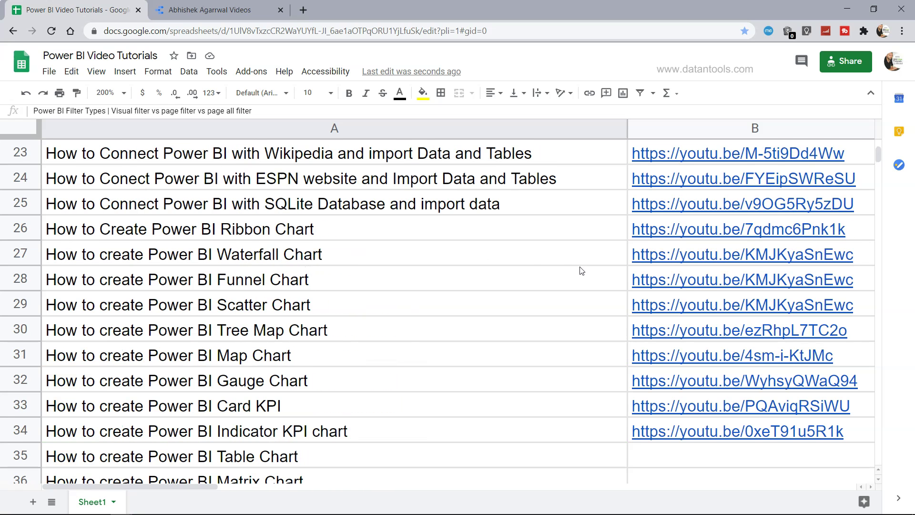
mouse_move(686, 266)
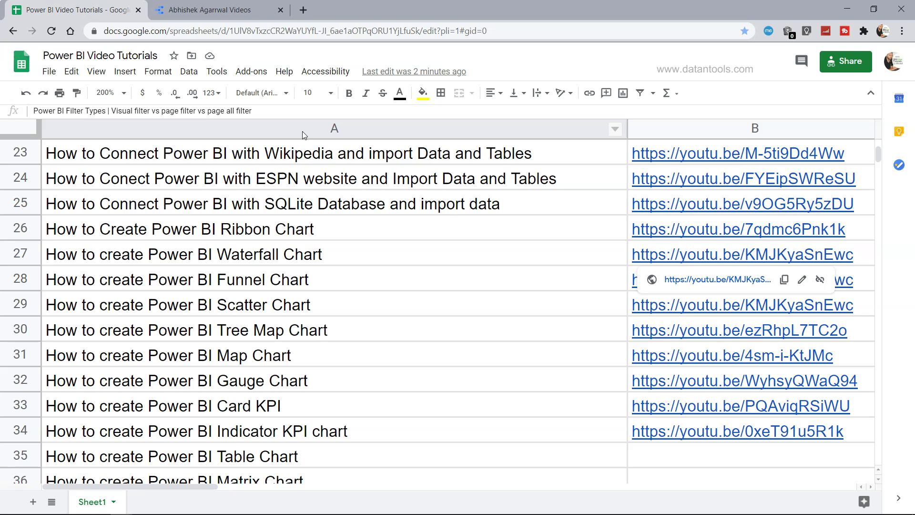
Step: Switch to the Data Studio report of YouTube videos
click(210, 12)
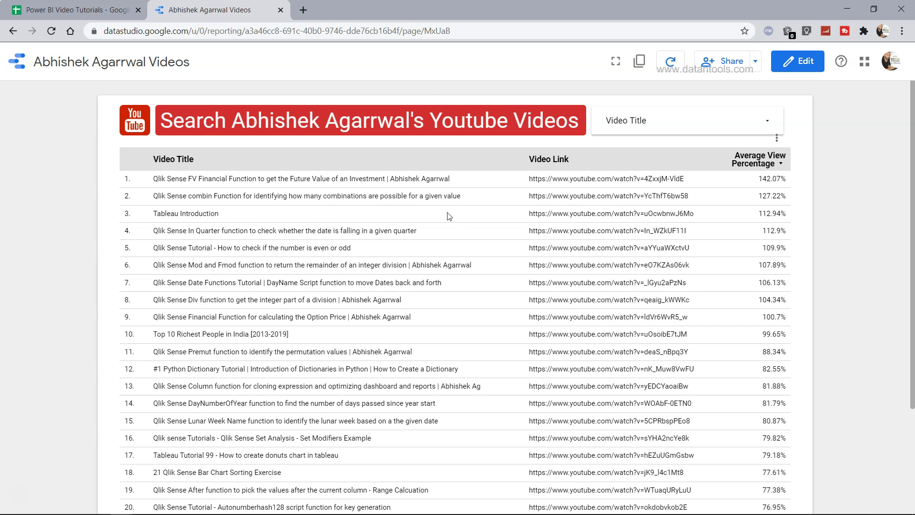
click(437, 34)
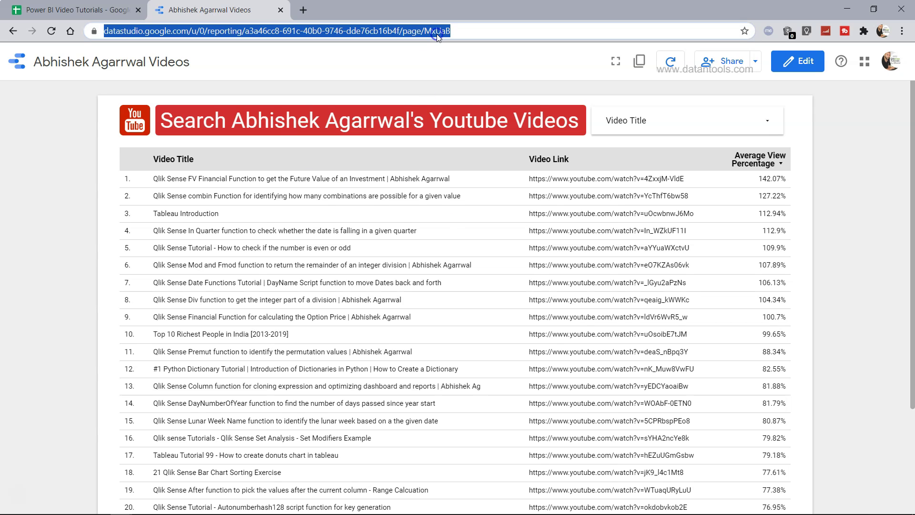
click(468, 31)
Step: Filter Video Title to the 'tableau' matches only, leaving 234 Tableau tutorial rows
click(687, 120)
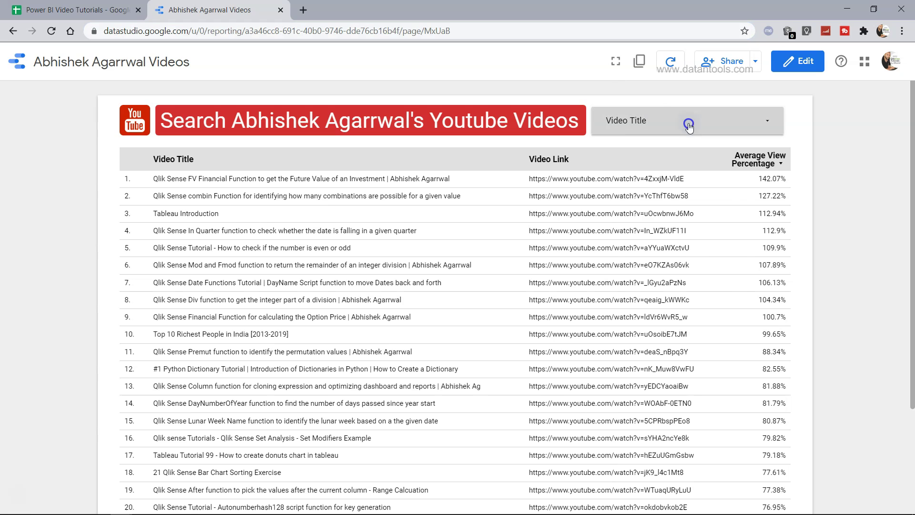
click(613, 120)
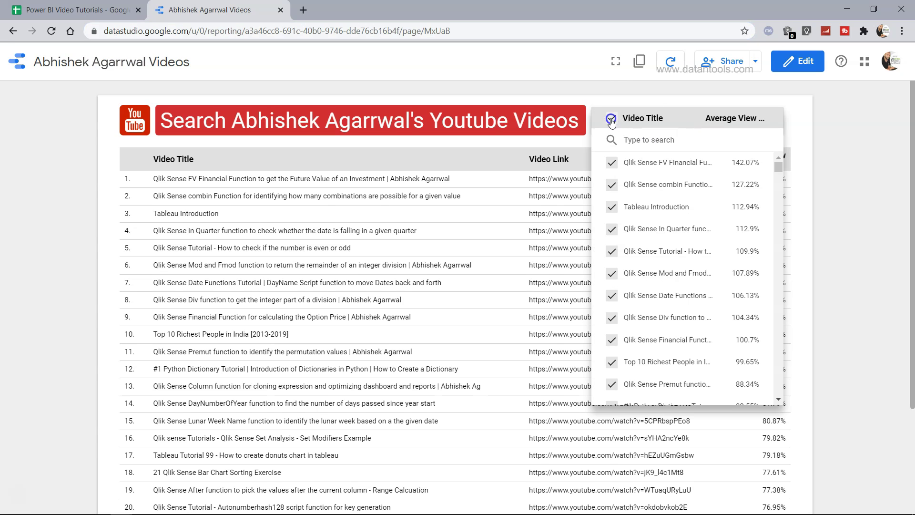
click(643, 140)
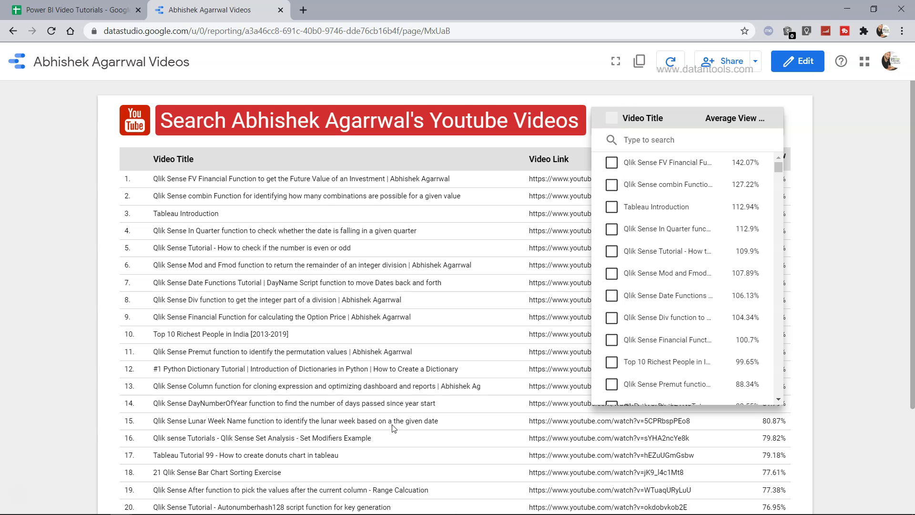
text(tableau)
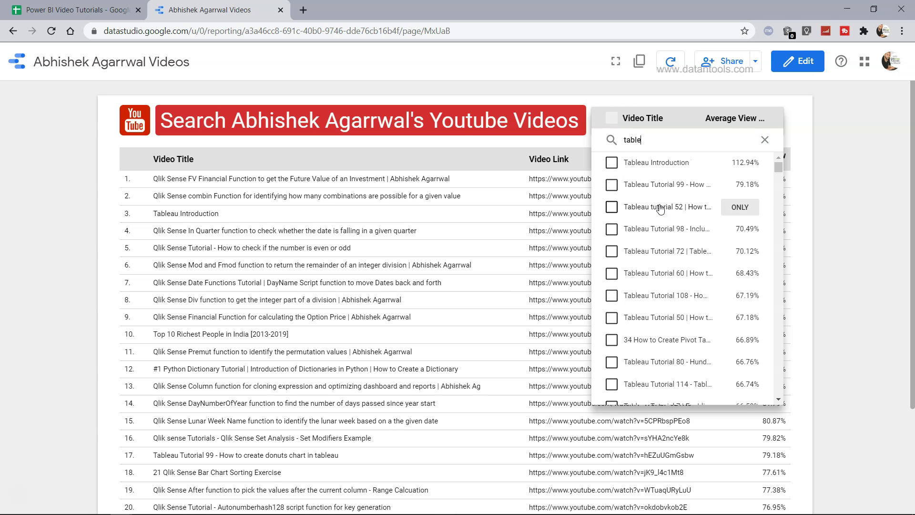
click(613, 118)
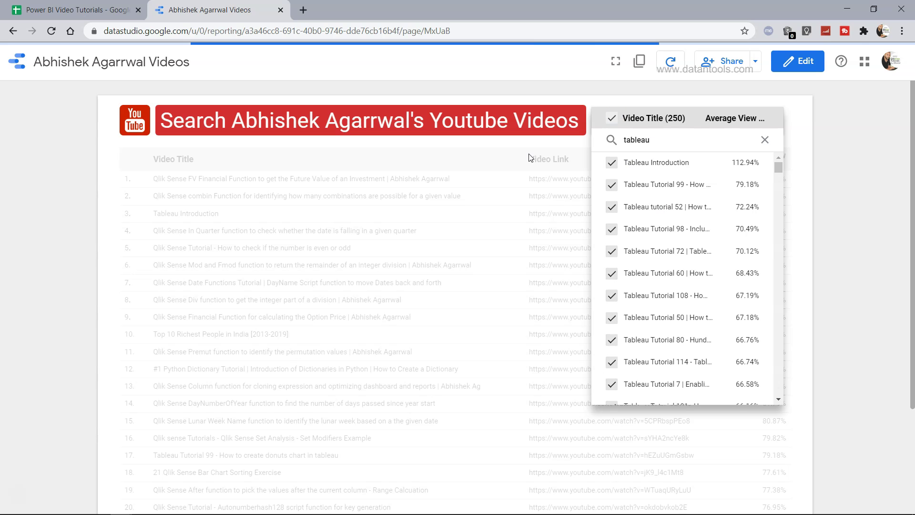
click(74, 302)
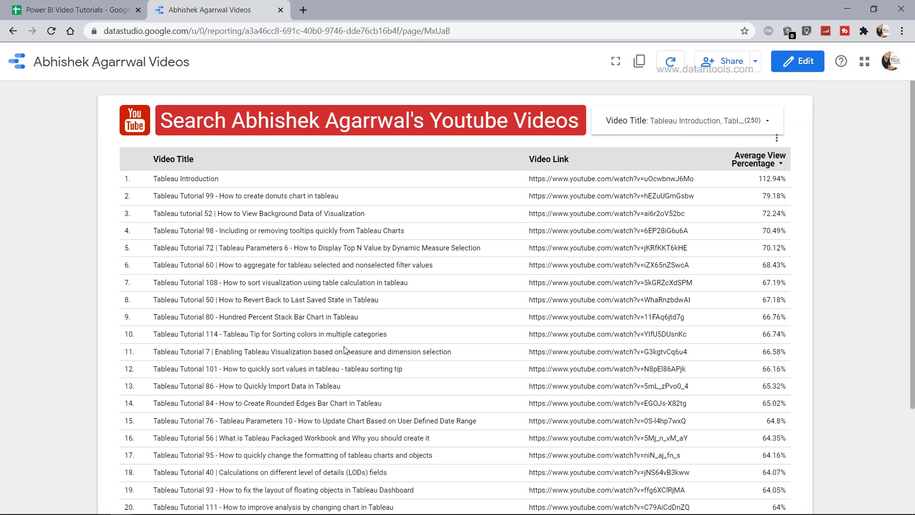
scroll(346, 351, down, 3)
scroll(345, 352, up, 3)
scroll(345, 351, down, 3)
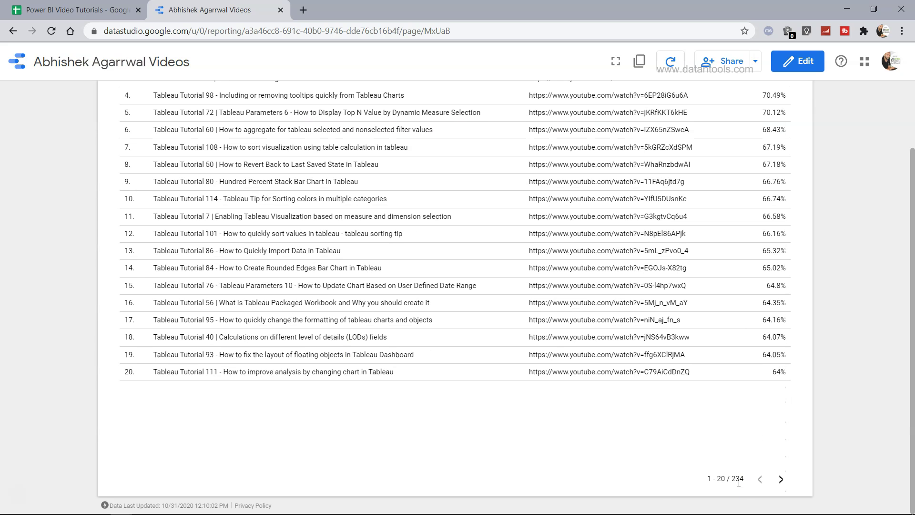
scroll(538, 352, up, 3)
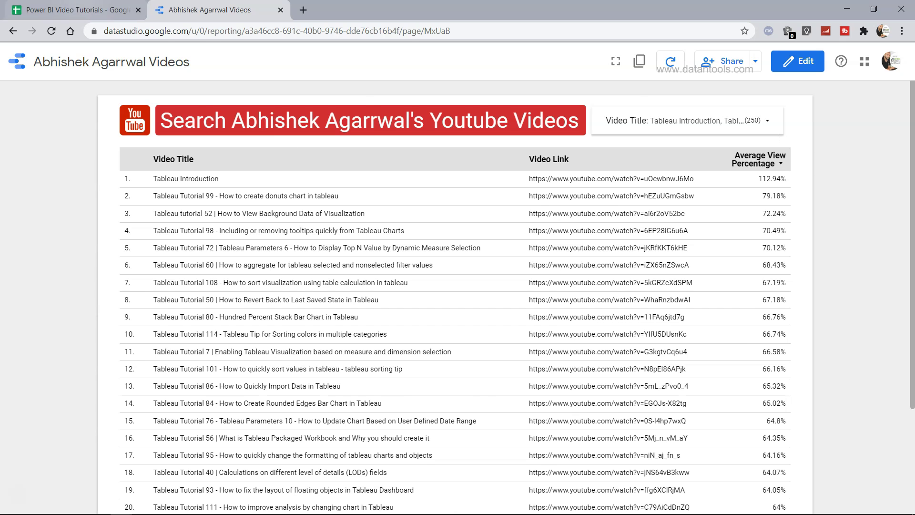
Step: Select the Power BI Filter Types tutorial title in row 42, then switch to Power BI Desktop
click(77, 10)
scroll(310, 328, down, 1)
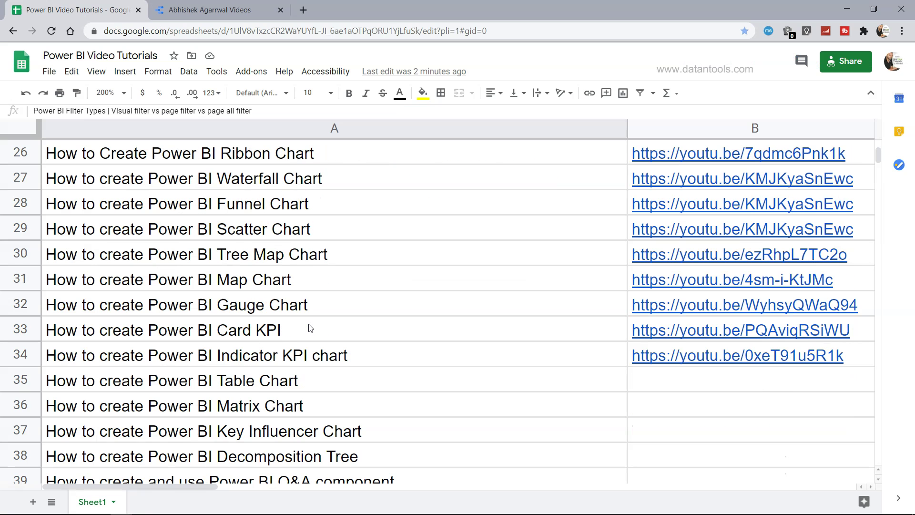
click(311, 329)
scroll(310, 328, down, 3)
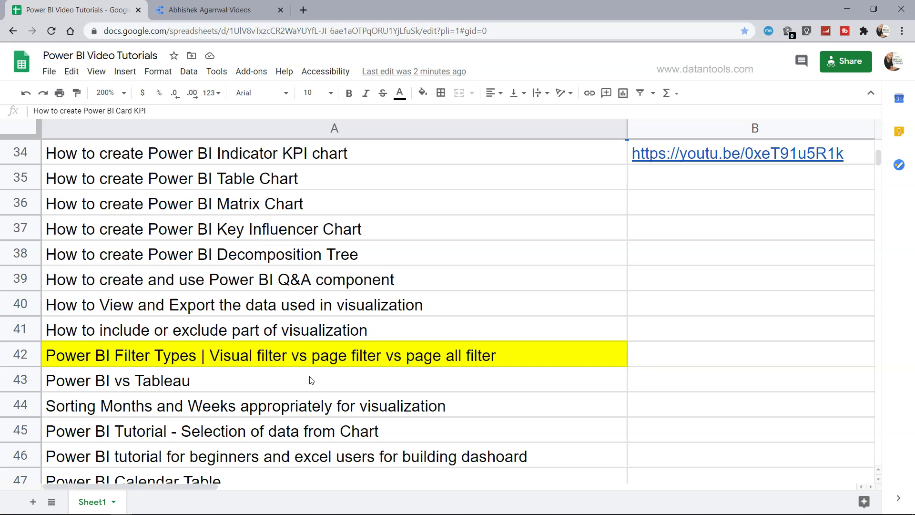
click(317, 361)
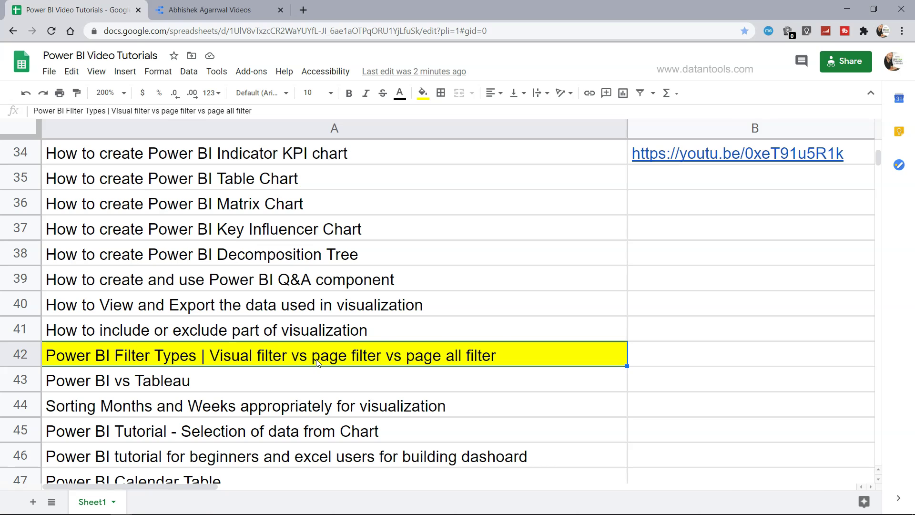
key(alt+Tab)
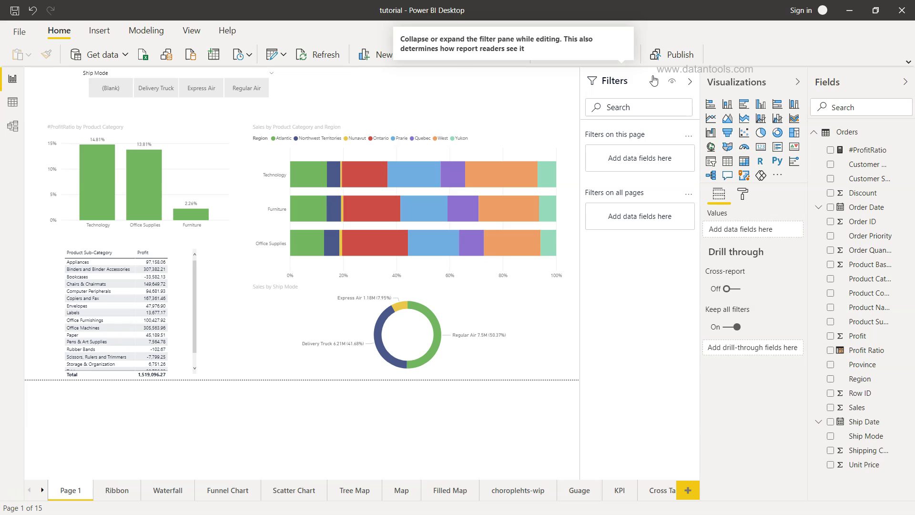
click(196, 33)
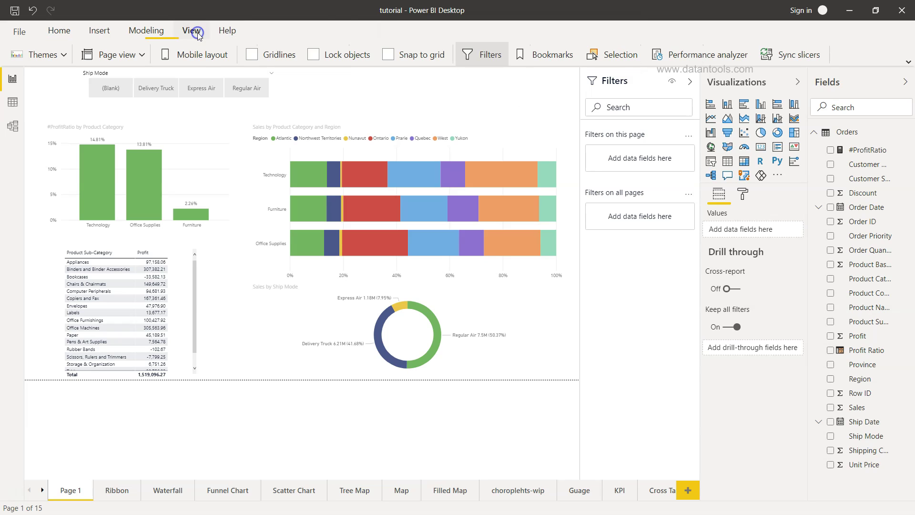
click(494, 62)
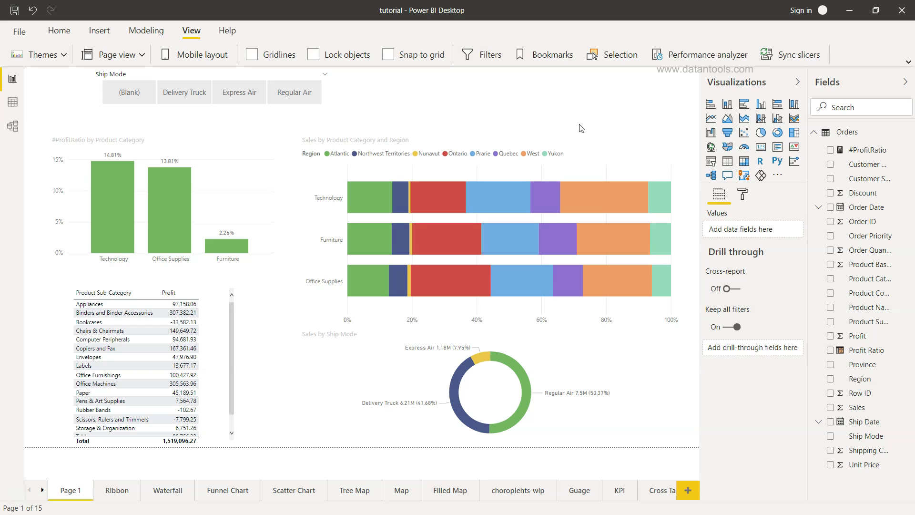
click(492, 56)
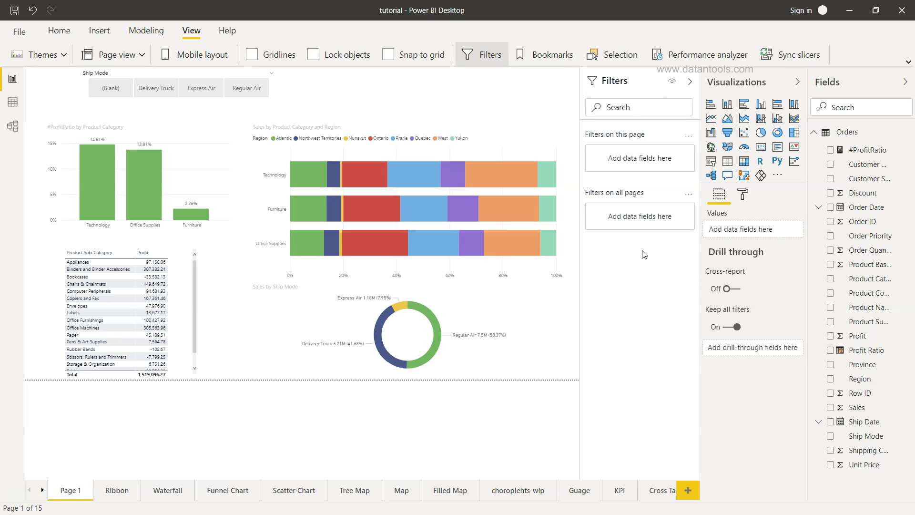
Step: Add a Customer Segment filter to the regional sales bar chart, ticking Consumer and toggling Home Office
click(534, 149)
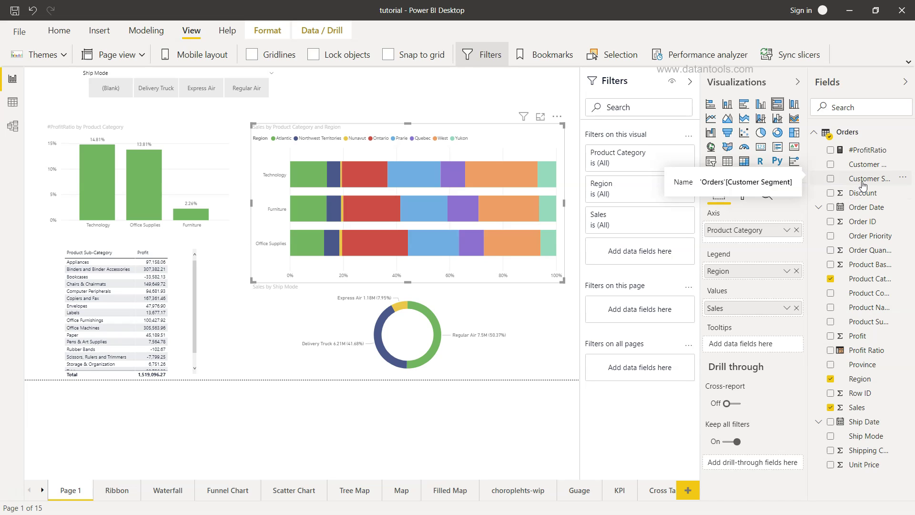
drag(863, 184, 658, 255)
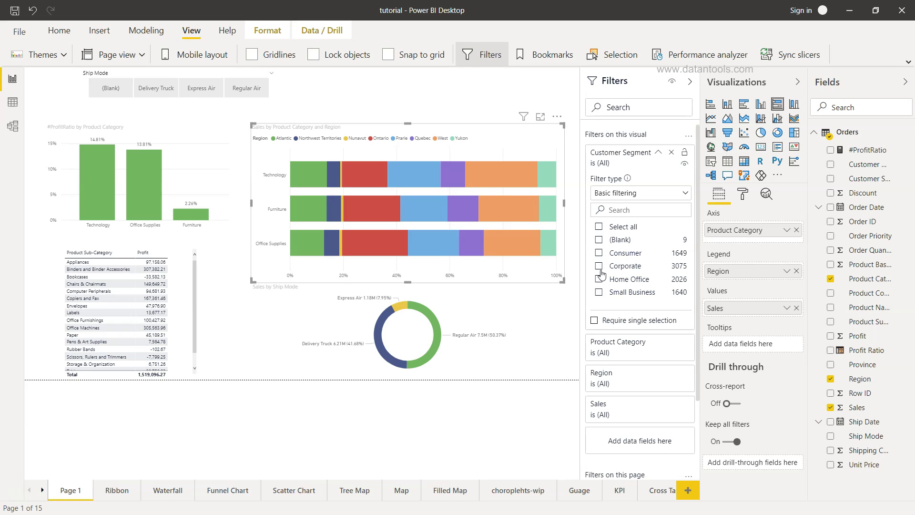
mouse_move(429, 200)
click(599, 253)
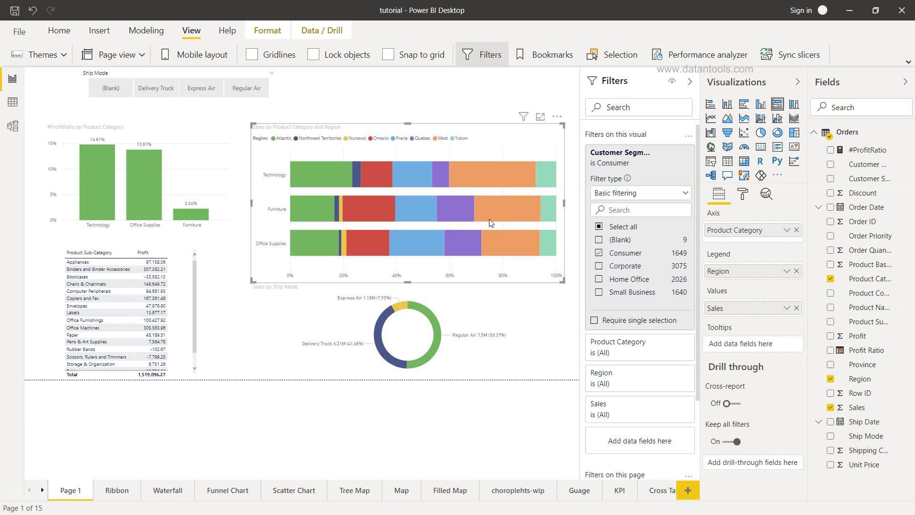
click(599, 279)
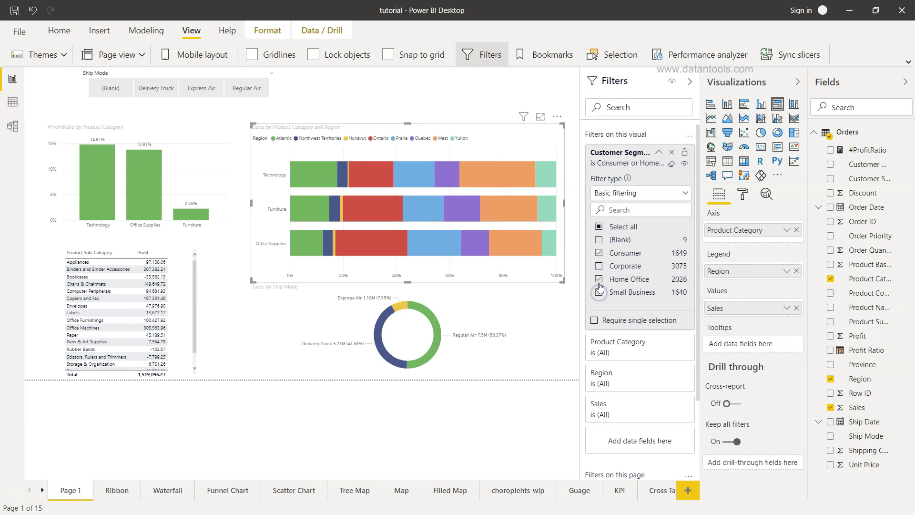
click(599, 278)
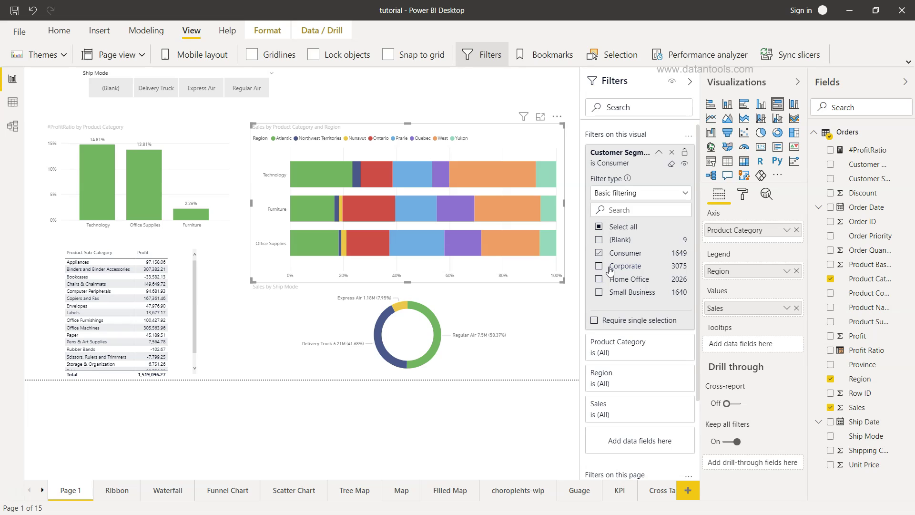
mouse_move(489, 173)
Step: Remove the chart's Customer Segment filter and add Customer Segment as a page-level filter
click(672, 165)
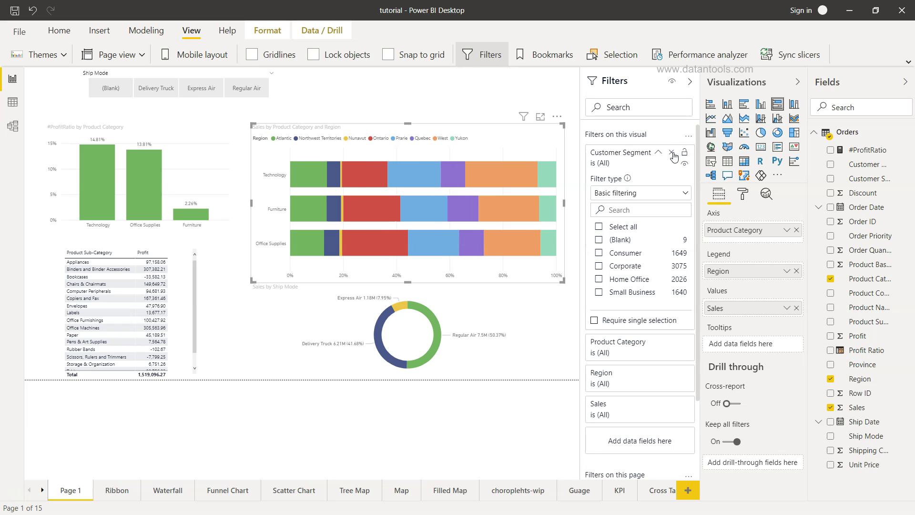
click(673, 152)
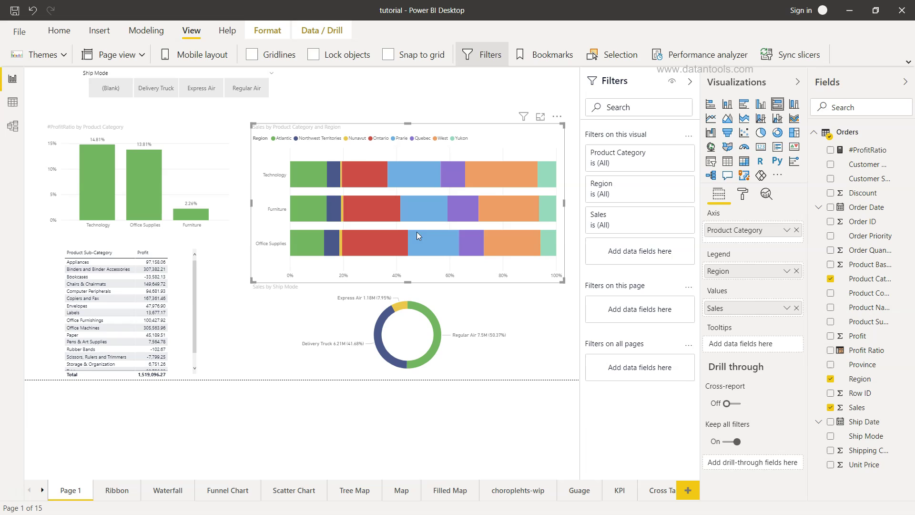
mouse_move(421, 234)
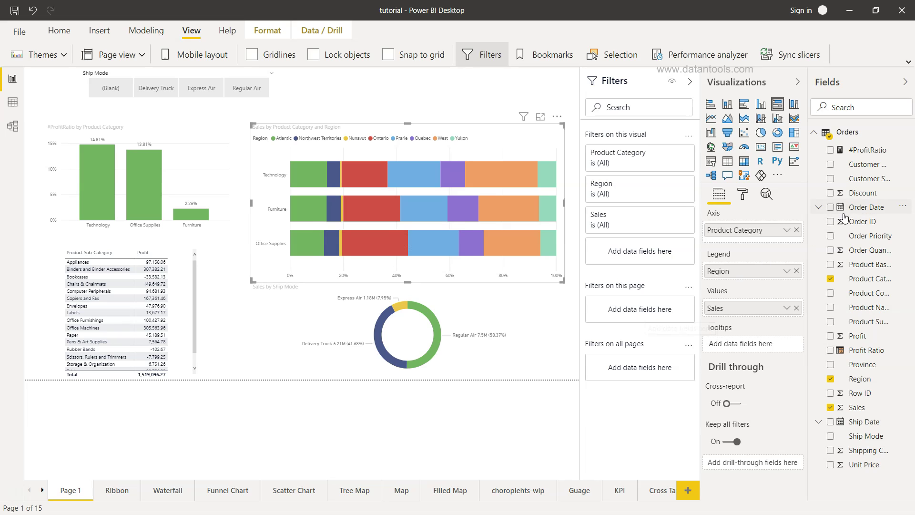
drag(864, 165, 604, 310)
scroll(659, 316, down, 2)
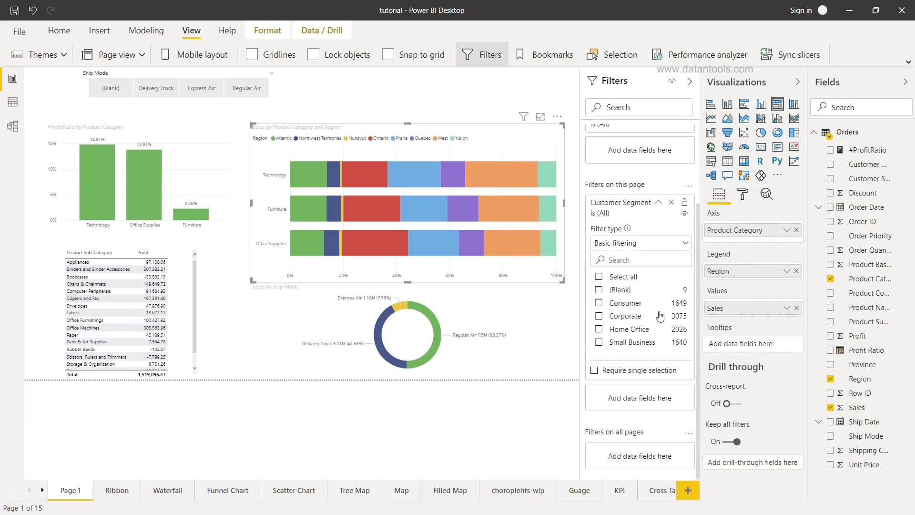
Step: Try Consumer, Corporate, Home Office and Small Business in the page filter, then reset to all segments
click(601, 304)
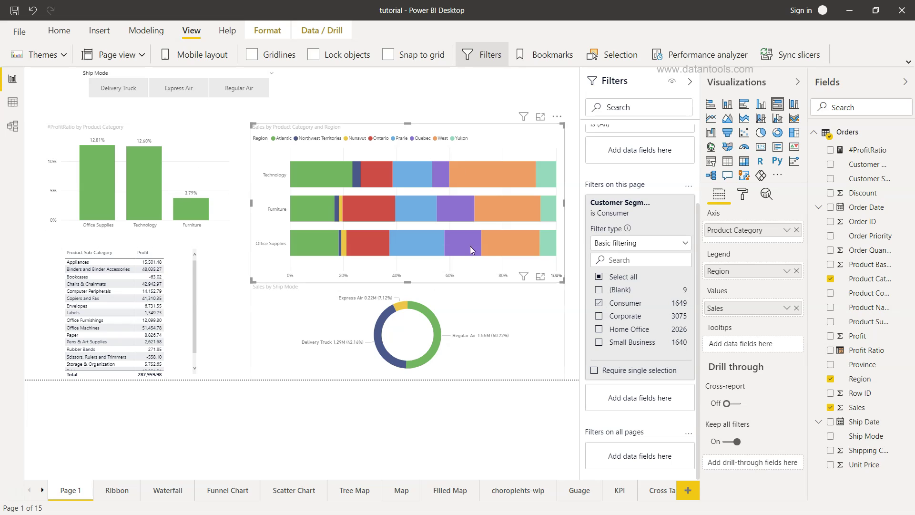
click(600, 317)
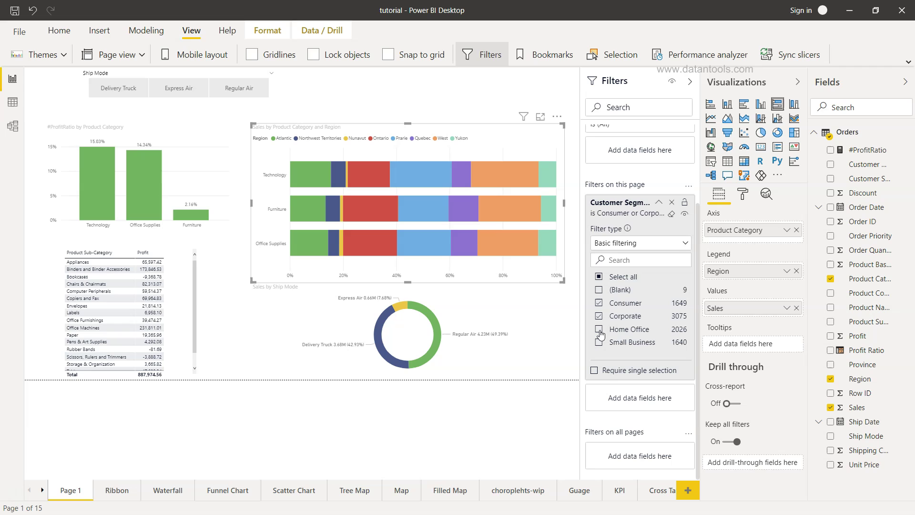
click(600, 329)
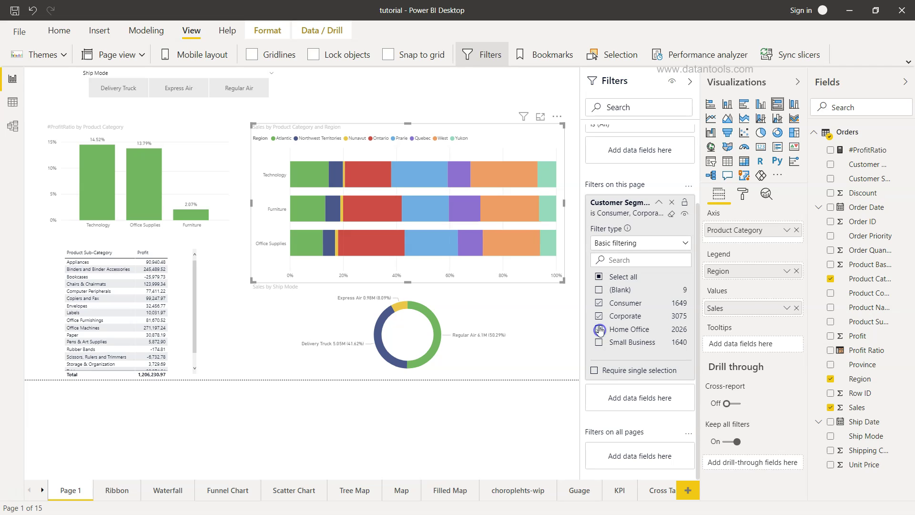
click(599, 329)
click(599, 303)
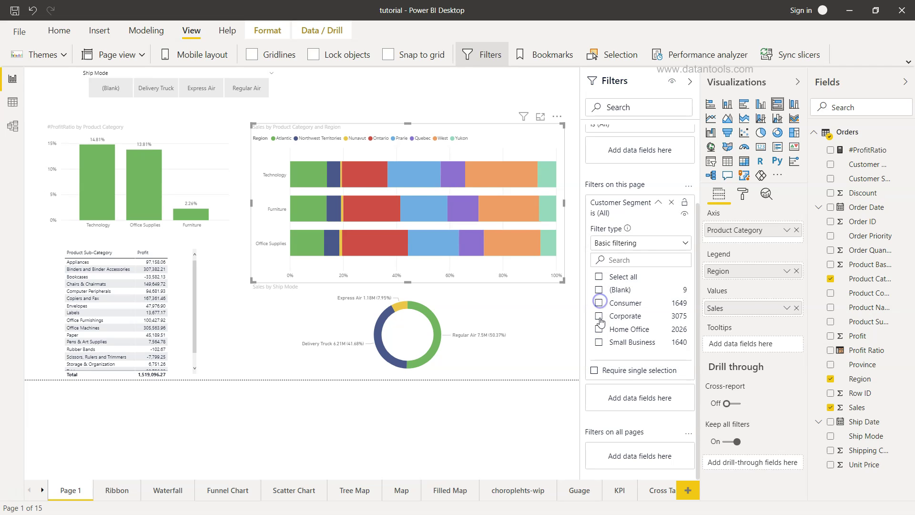
click(600, 330)
click(600, 342)
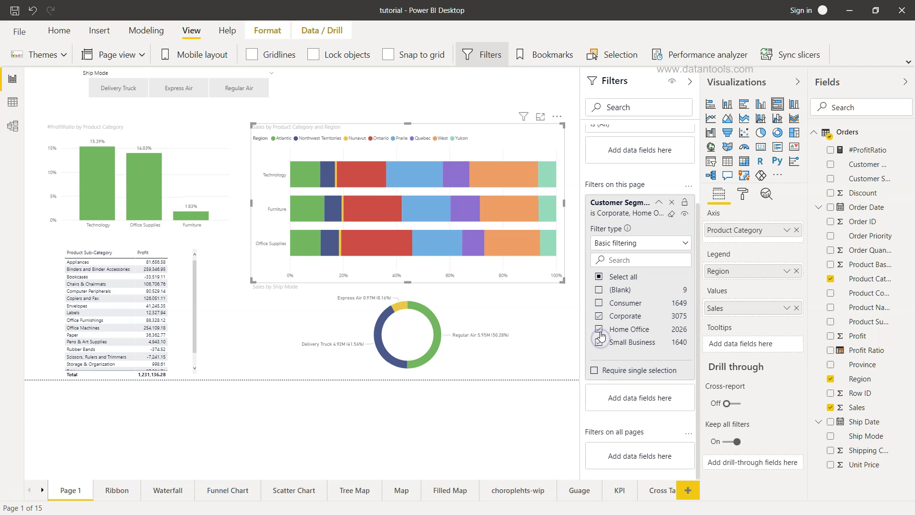
click(600, 329)
click(599, 316)
click(599, 342)
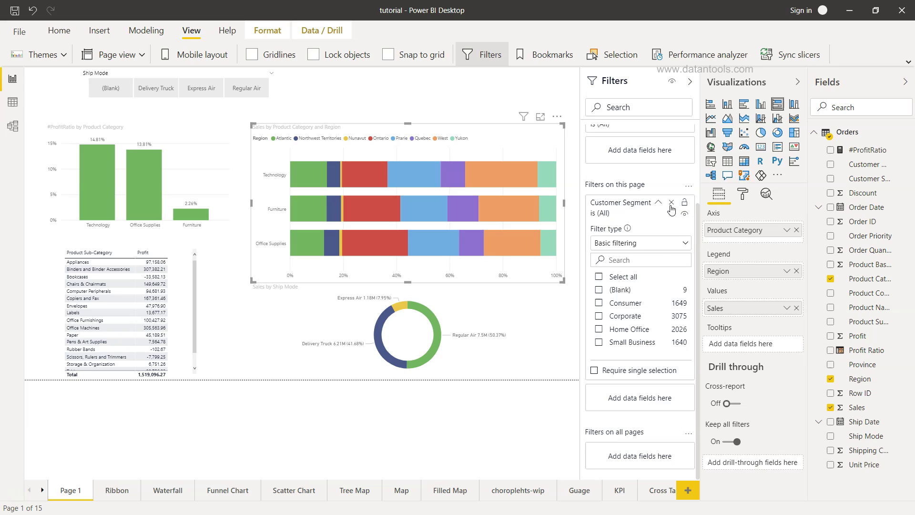
Step: Replace the page filter with an all-pages Customer Segment filter set to Consumer, checking the Ribbon and Waterfall pages
click(670, 202)
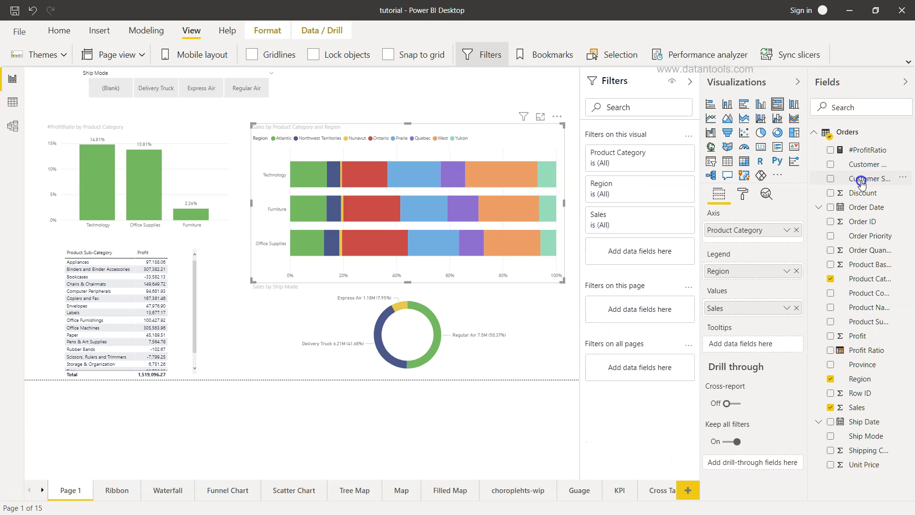
drag(845, 183, 657, 373)
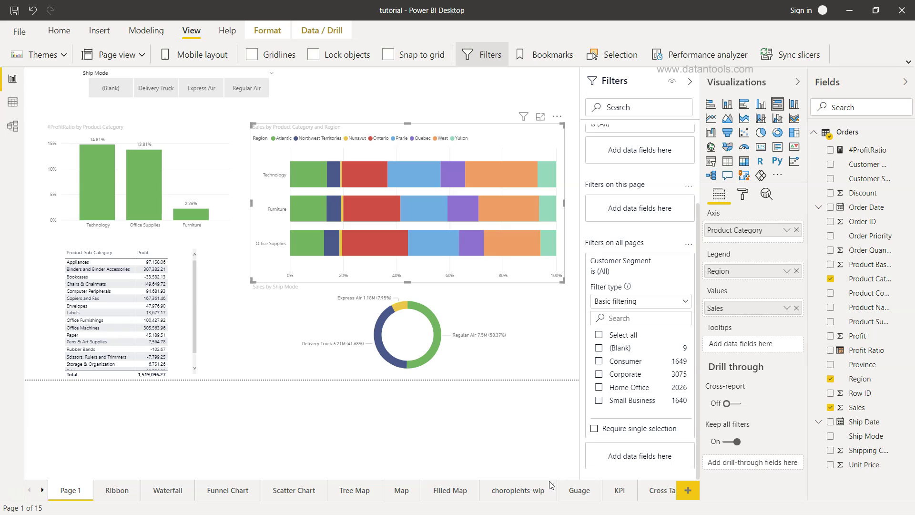
click(599, 362)
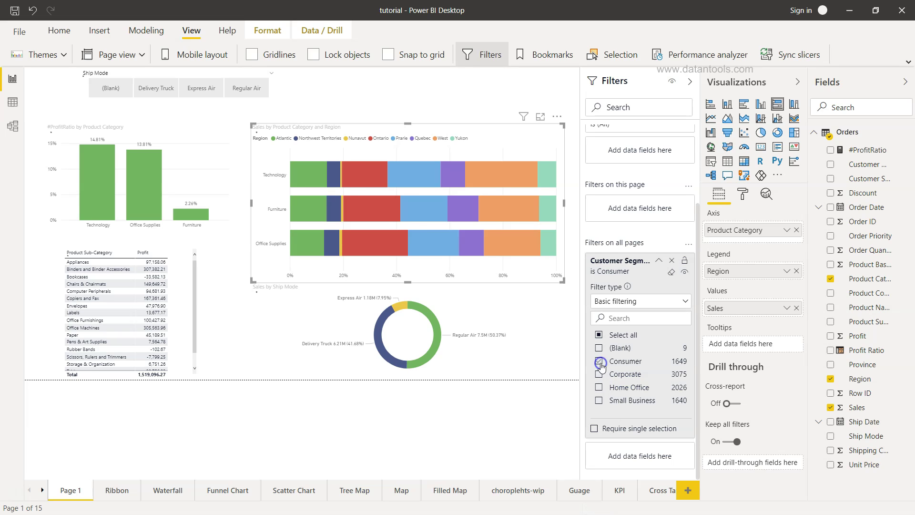
click(117, 491)
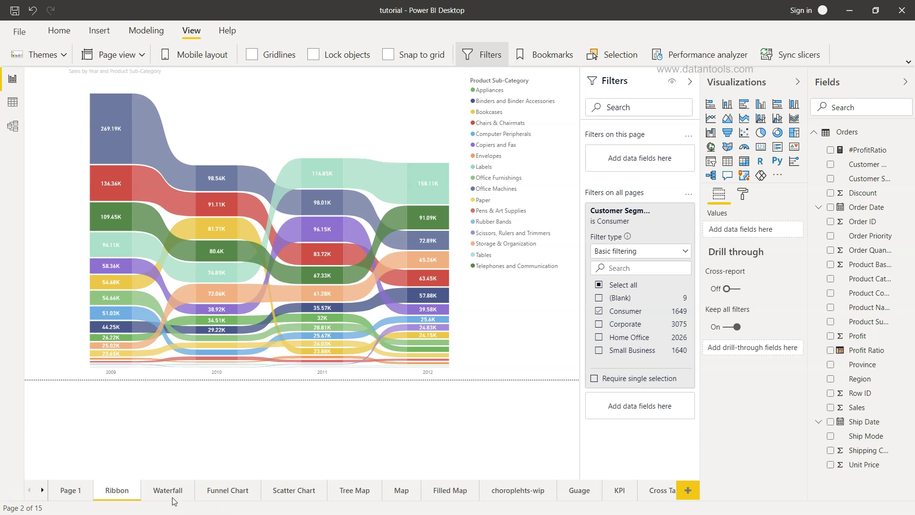
click(170, 494)
click(121, 491)
Step: Add Corporate and Small Business to the all-pages filter, ending on the Scatter Chart page
click(600, 324)
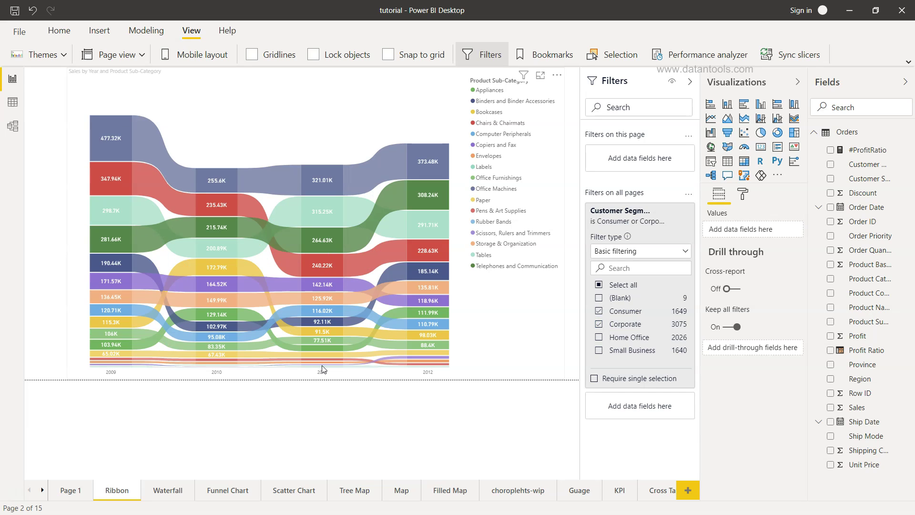
click(71, 491)
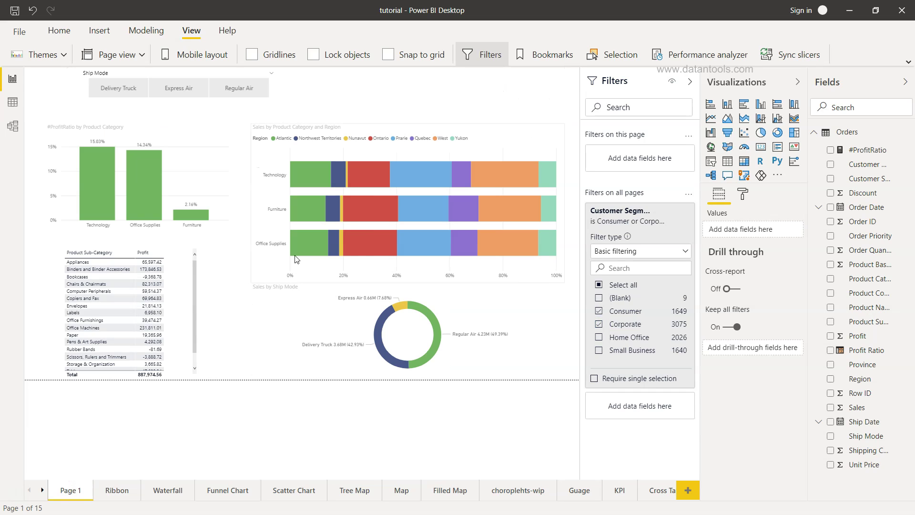
click(301, 491)
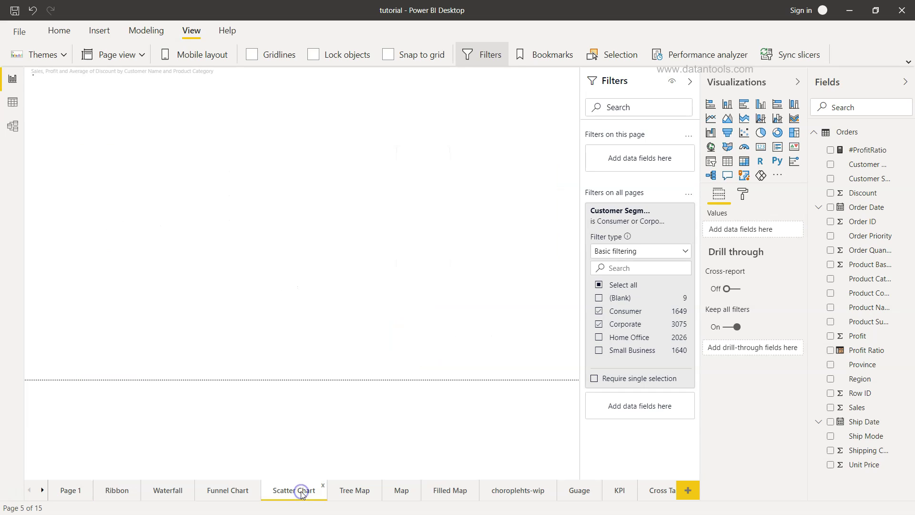
click(599, 350)
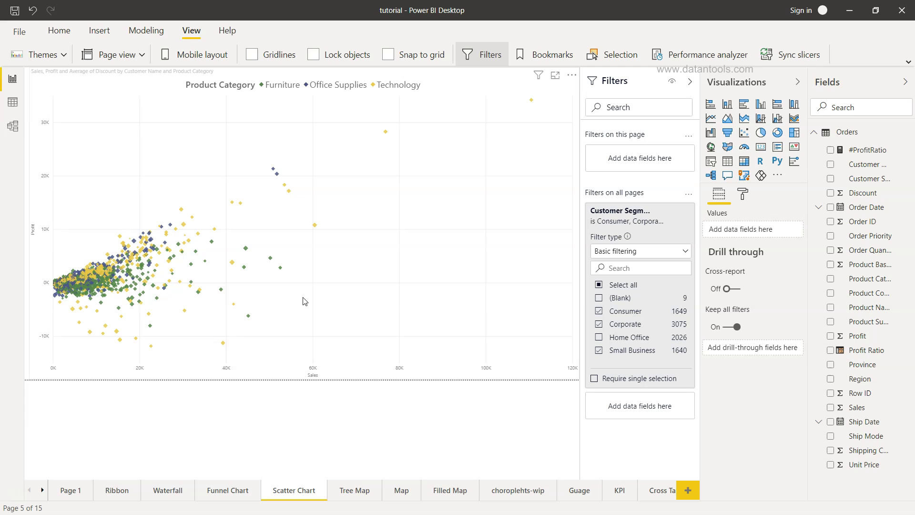